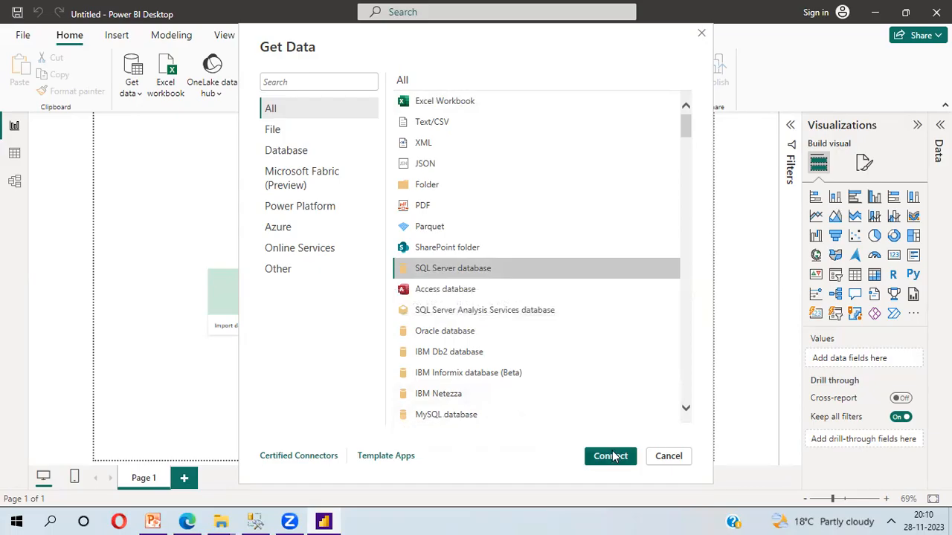
Start a connection to a SQL Server database and set the server to (local)
{"action": "left_click", "coordinate": [610, 456]}
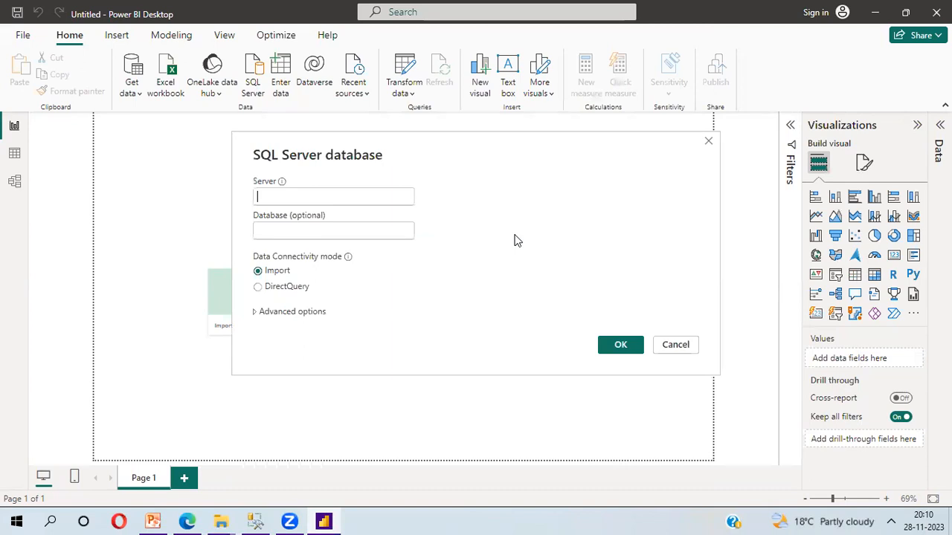
{"action": "type", "text": "(local"}
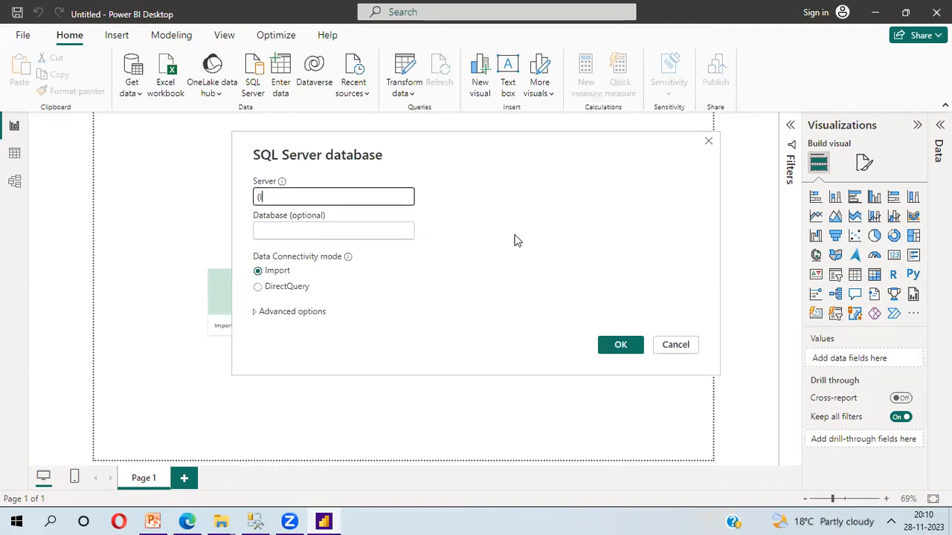
{"action": "type", "text": ")"}
{"action": "left_click", "coordinate": [338, 229]}
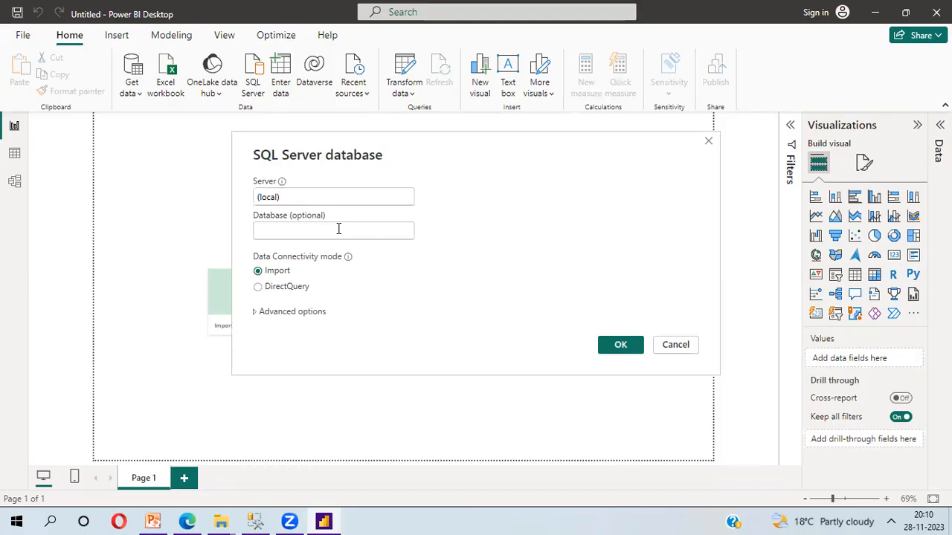
{"action": "type", "text": "Training"}
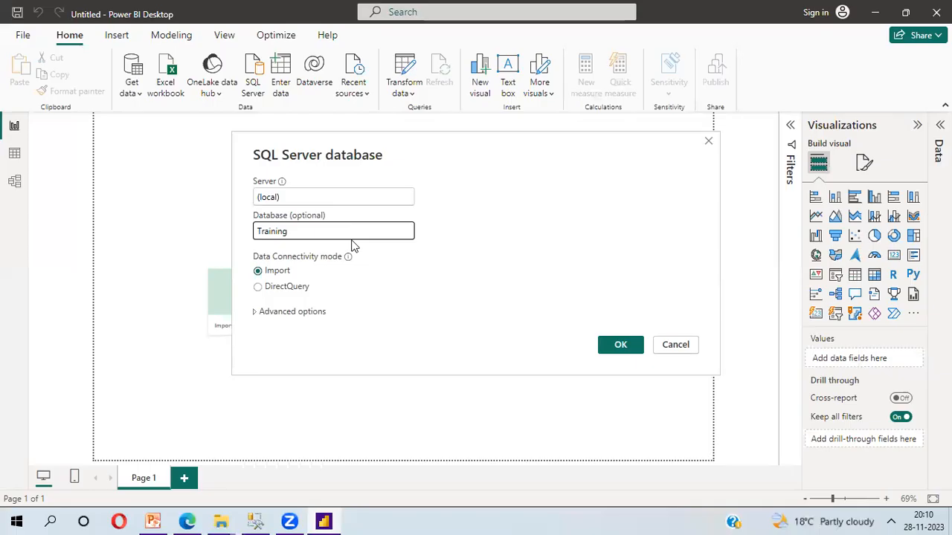
{"action": "key", "text": "BackSpace"}
{"action": "key", "text": "ctrl+a"}
{"action": "key", "text": "BackSpace"}
Set the database name to Udemy and connect to it
{"action": "type", "text": "Udemy"}
{"action": "left_click", "coordinate": [623, 345]}
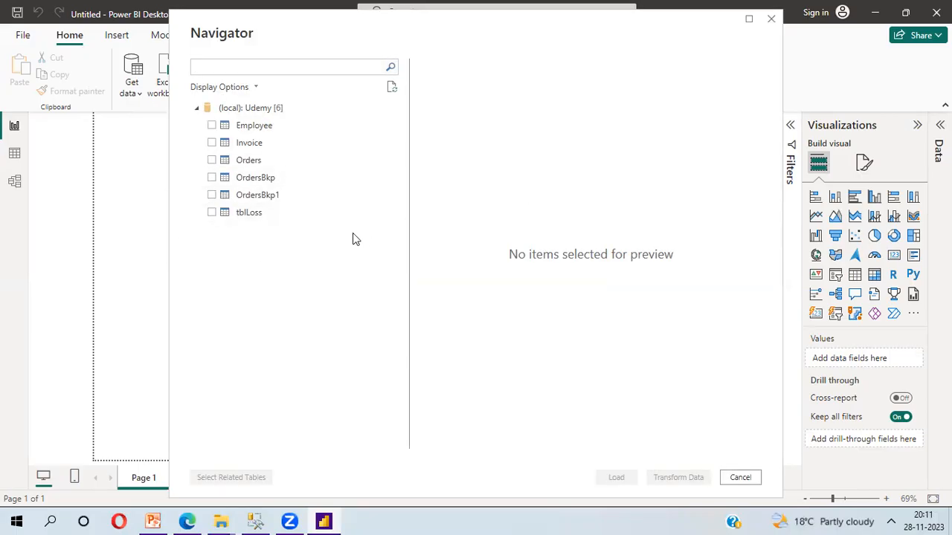
Open the Orders table for data transformation and filter its Product Category column to Technology only
{"action": "left_click", "coordinate": [212, 162]}
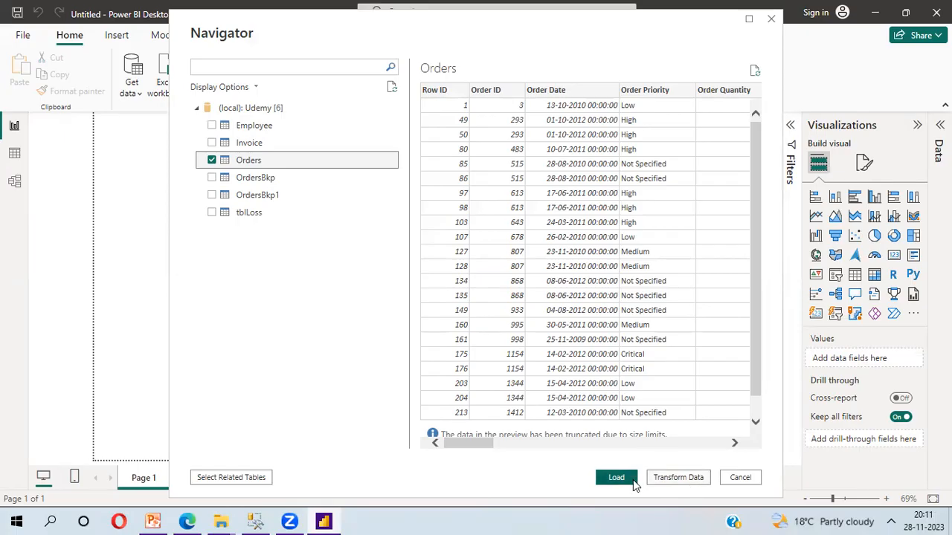
{"action": "left_click", "coordinate": [671, 480]}
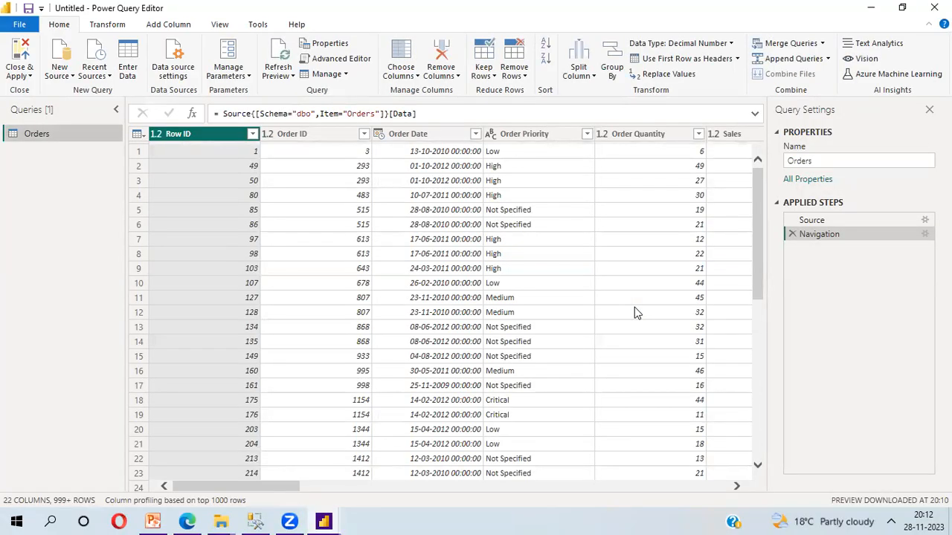
{"action": "left_click_drag", "start_coordinate": [259, 484], "coordinate": [592, 509]}
{"action": "left_click", "coordinate": [328, 133]}
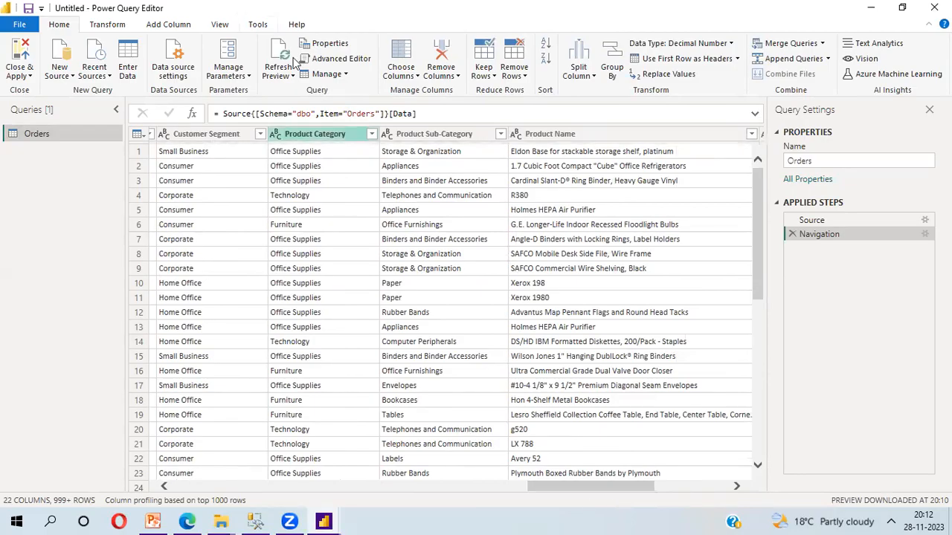
{"action": "left_click", "coordinate": [371, 134]}
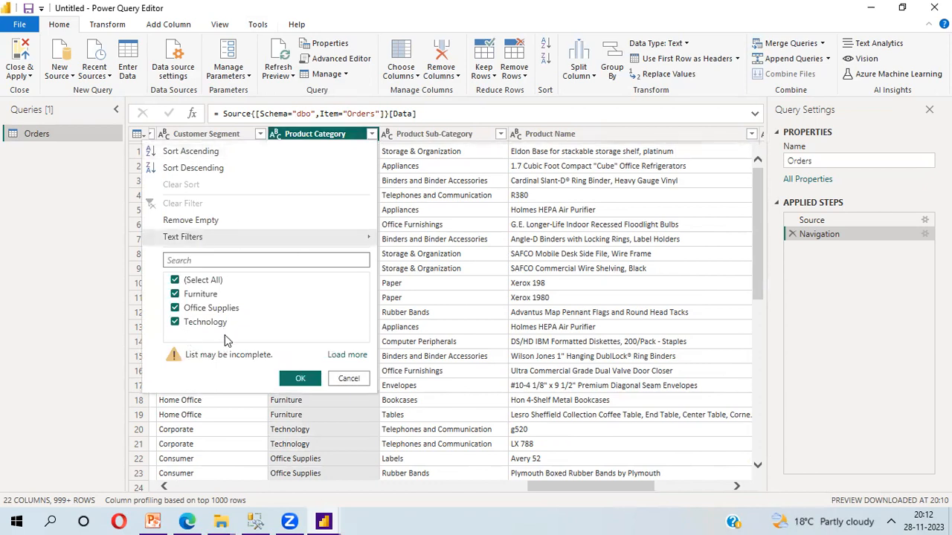
{"action": "left_click", "coordinate": [175, 281]}
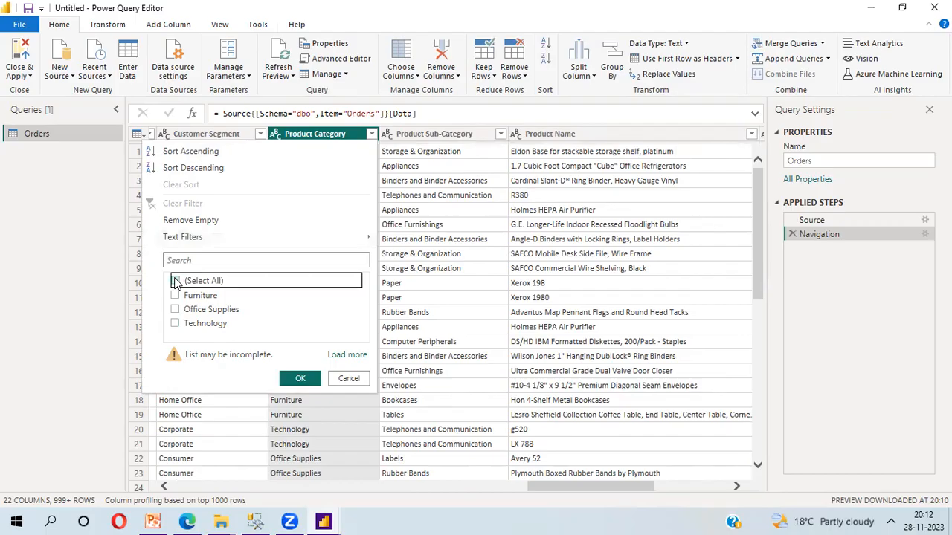
{"action": "left_click", "coordinate": [175, 323]}
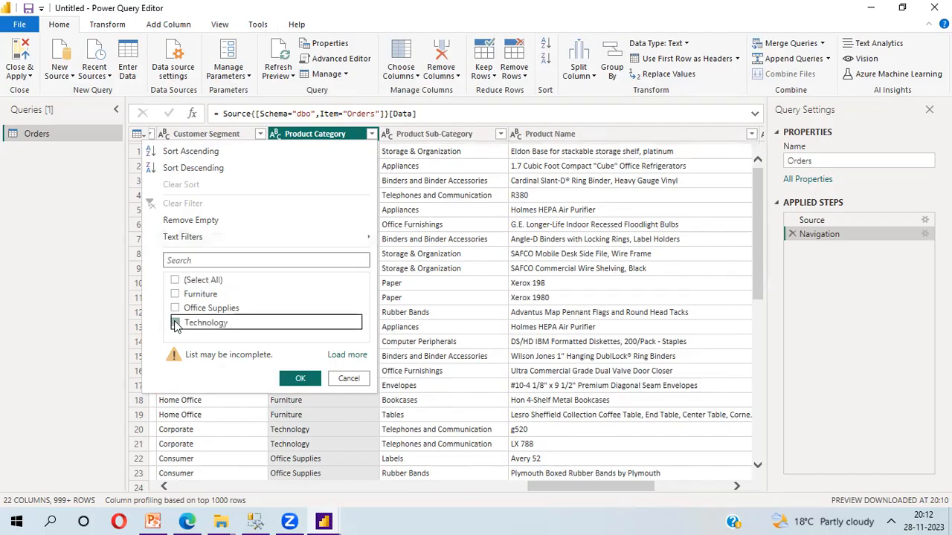
{"action": "left_click", "coordinate": [301, 379]}
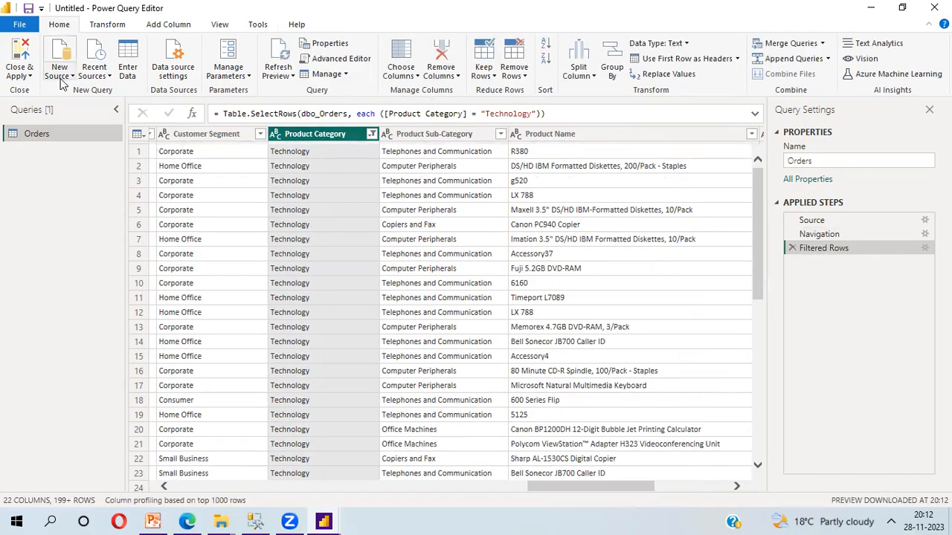
Close the query editor and apply the pending query changes to load the filtered Orders table into the report
{"action": "left_click", "coordinate": [26, 76]}
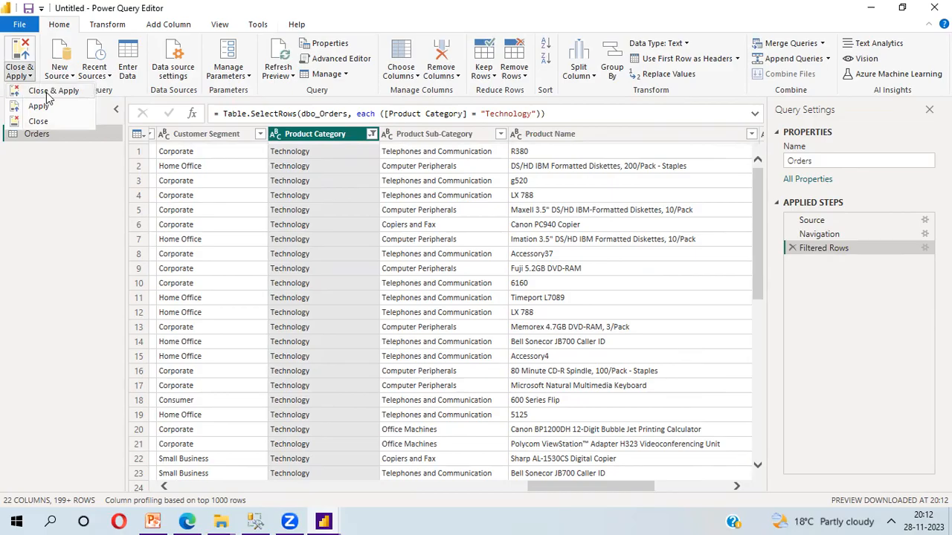
{"action": "left_click", "coordinate": [47, 91]}
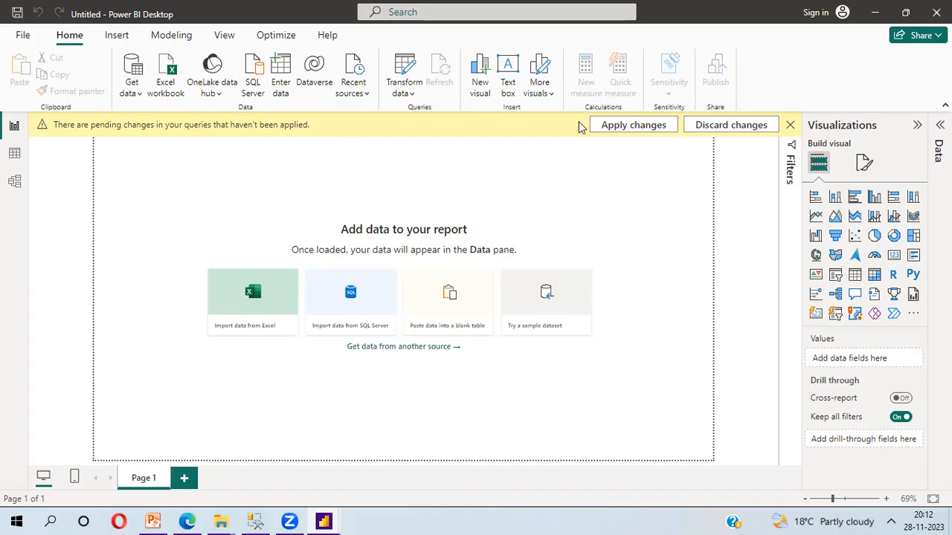
{"action": "left_click", "coordinate": [622, 131]}
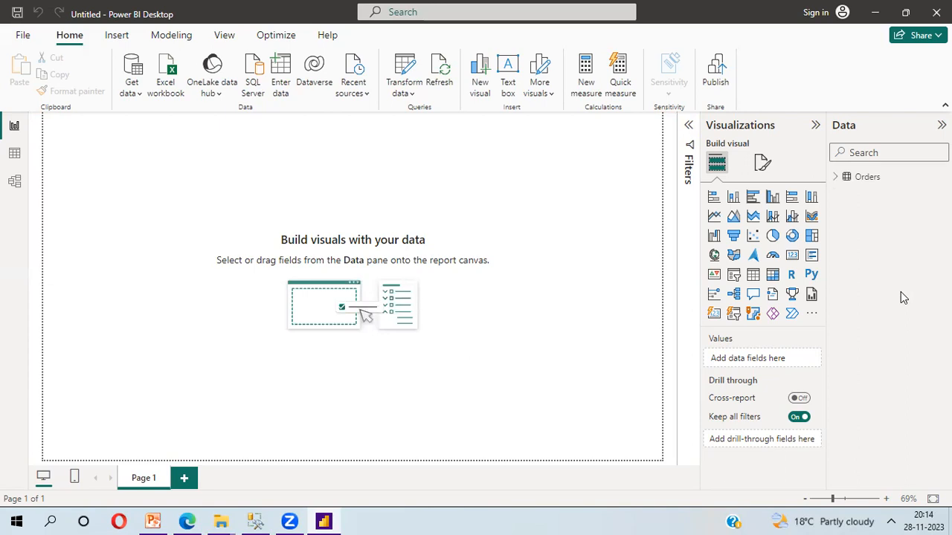
Search the Orders fields for Region and add an empty table visual and an empty pie chart to the report page
{"action": "left_click", "coordinate": [835, 178]}
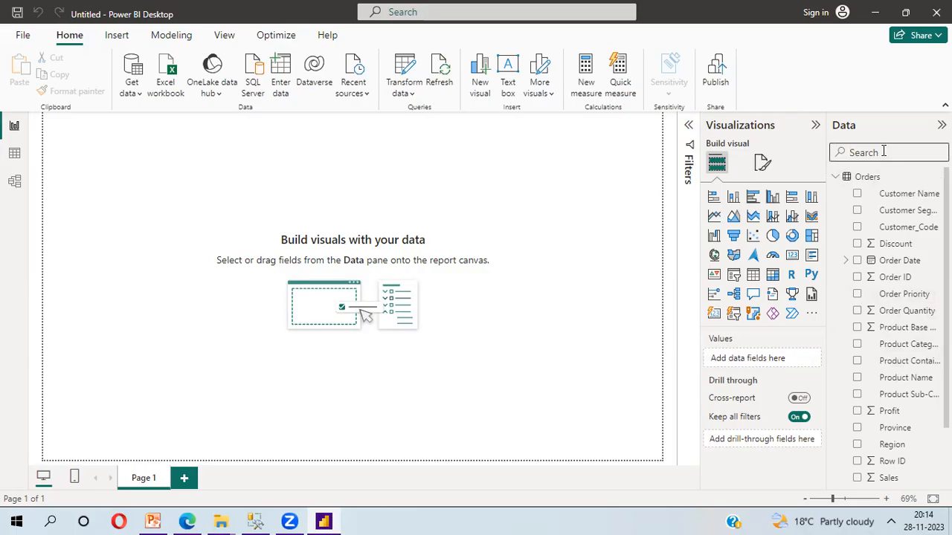
{"action": "type", "text": "Region"}
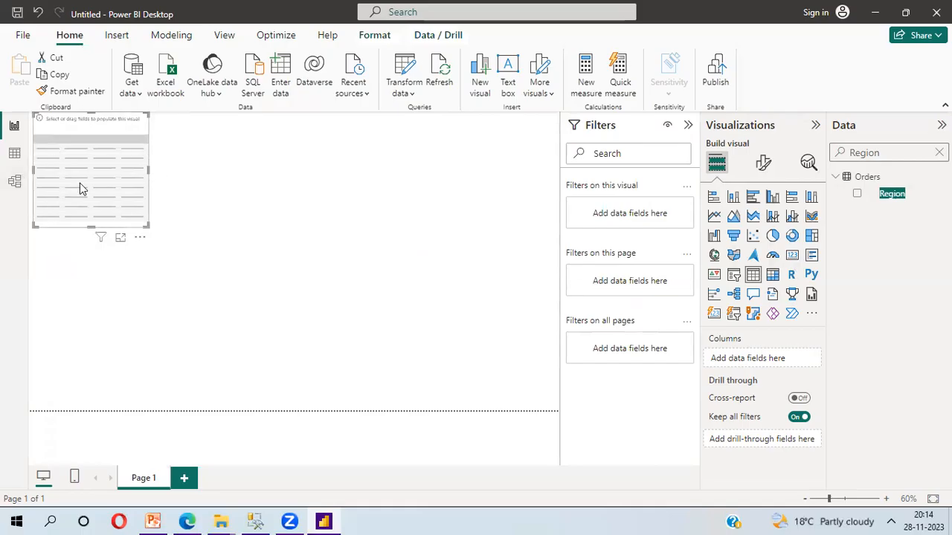
{"action": "left_click", "coordinate": [315, 162]}
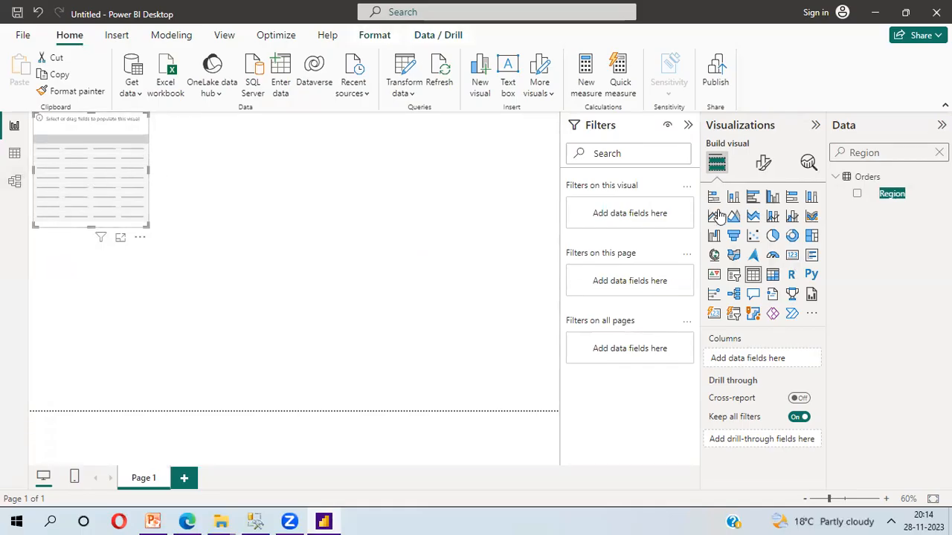
{"action": "left_click", "coordinate": [773, 237]}
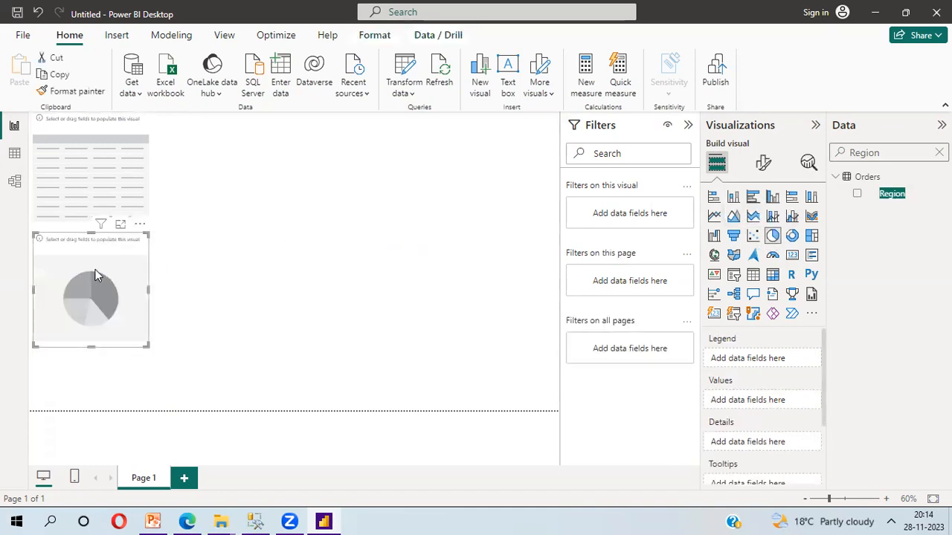
Add the Region field to the table visual
{"action": "left_click", "coordinate": [93, 170]}
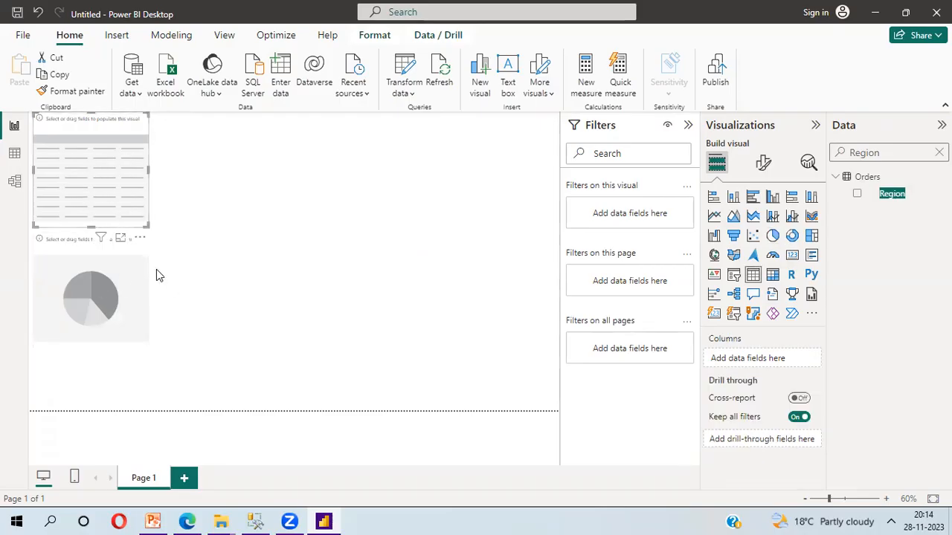
{"action": "left_click", "coordinate": [134, 278]}
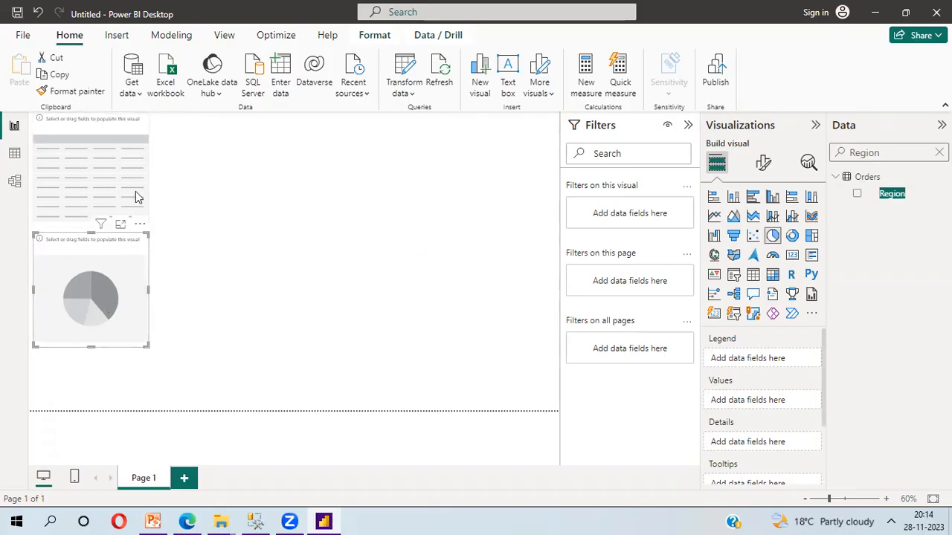
{"action": "left_click", "coordinate": [122, 157]}
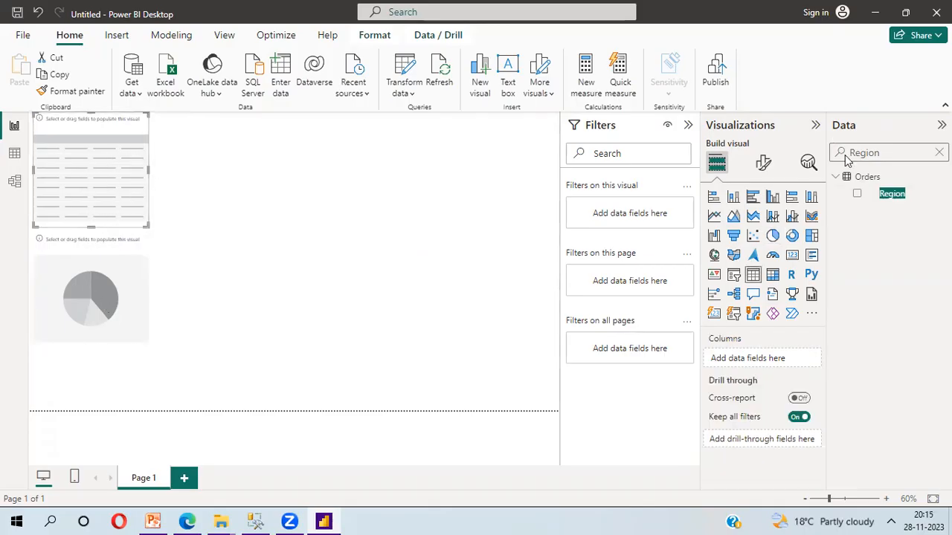
{"action": "left_click", "coordinate": [856, 194]}
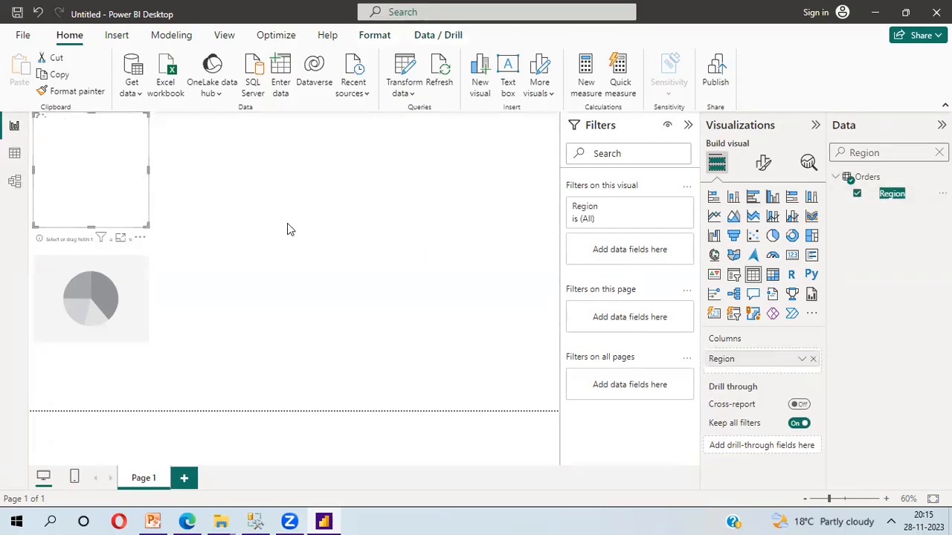
Find the Sales field, add it to the table visual beside Region, and clear the field search
{"action": "left_click", "coordinate": [939, 153]}
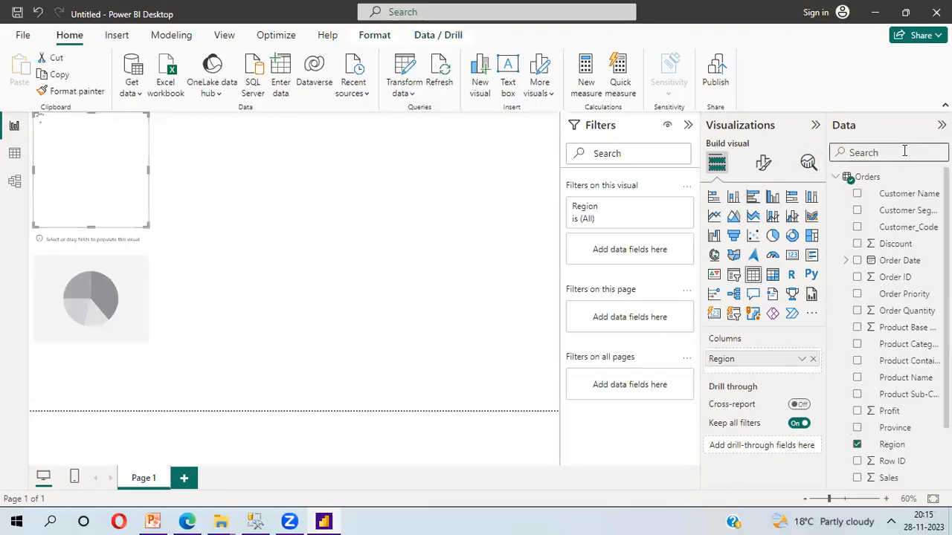
{"action": "type", "text": "Sales"}
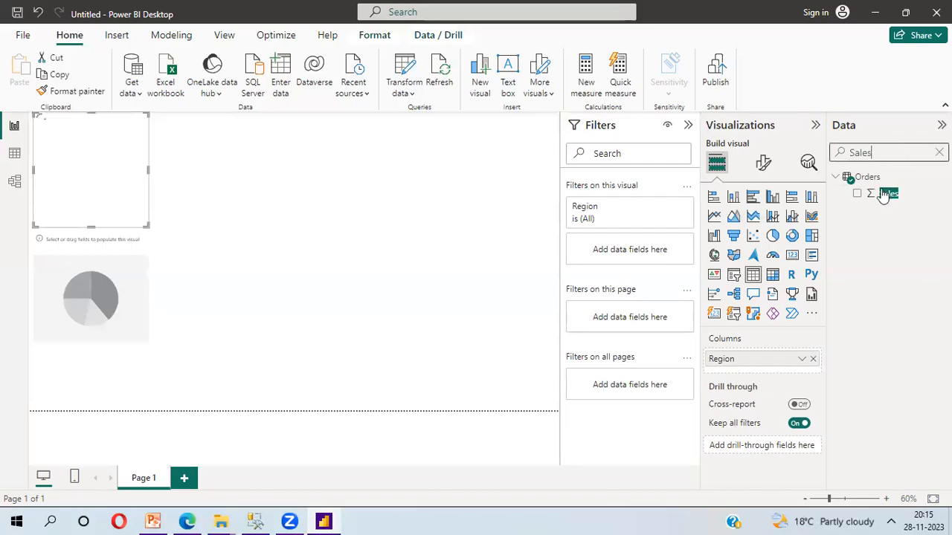
{"action": "left_click", "coordinate": [858, 195]}
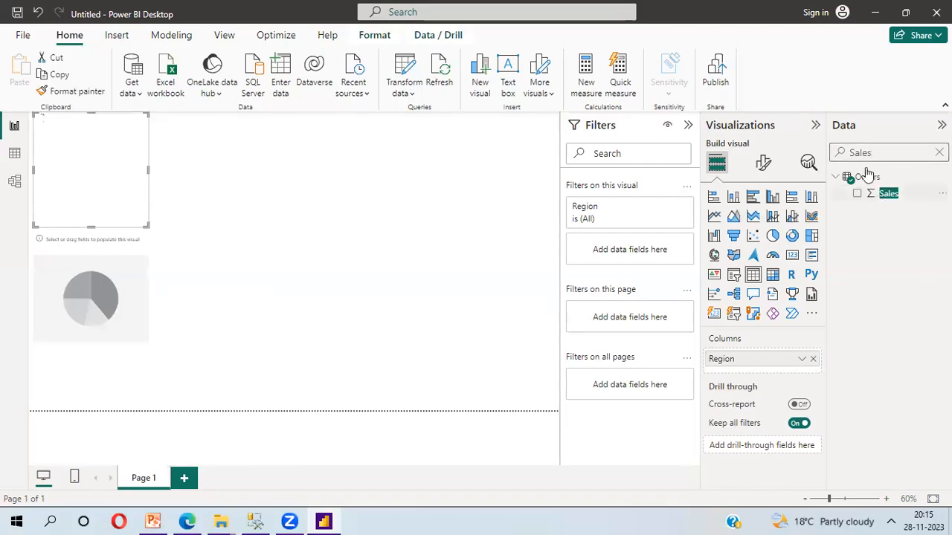
{"action": "key", "text": "BackSpace"}
{"action": "key", "text": "BackSpace"}
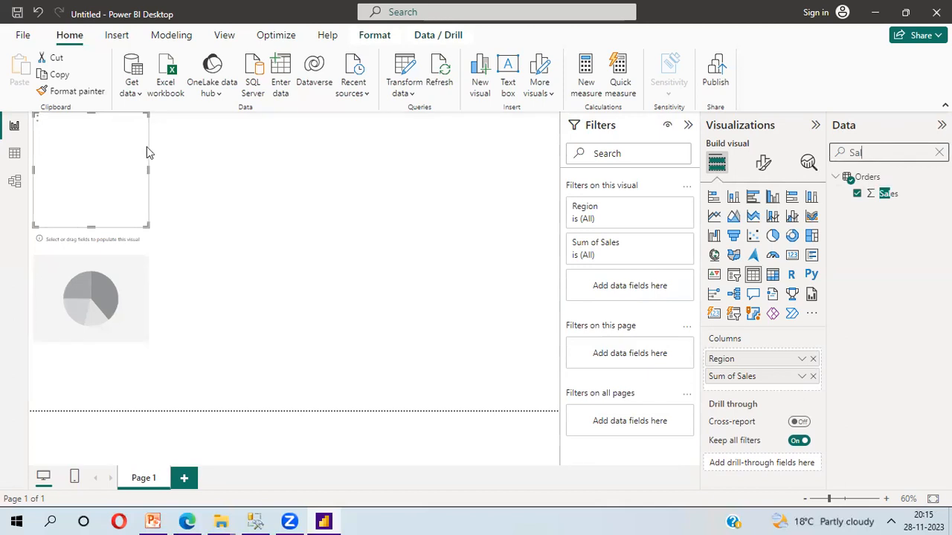
{"action": "key", "text": "BackSpace"}
{"action": "key", "text": "BackSpace"}
{"action": "key", "text": "BackSpace"}
Move the table and the pie chart inward from the page's edge, aligning the table directly above the chart
{"action": "left_click_drag", "start_coordinate": [119, 167], "coordinate": [276, 183]}
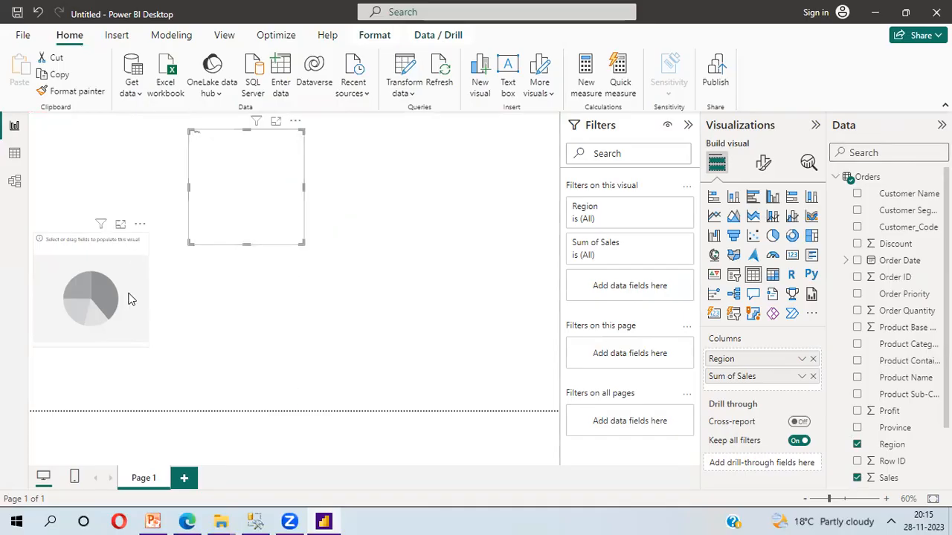
{"action": "left_click_drag", "start_coordinate": [128, 298], "coordinate": [260, 327]}
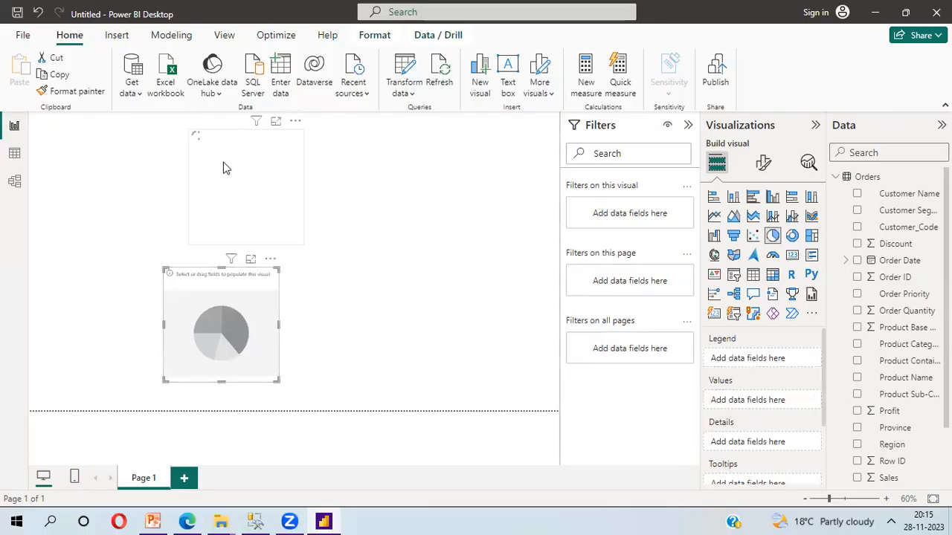
{"action": "left_click_drag", "start_coordinate": [226, 168], "coordinate": [199, 170]}
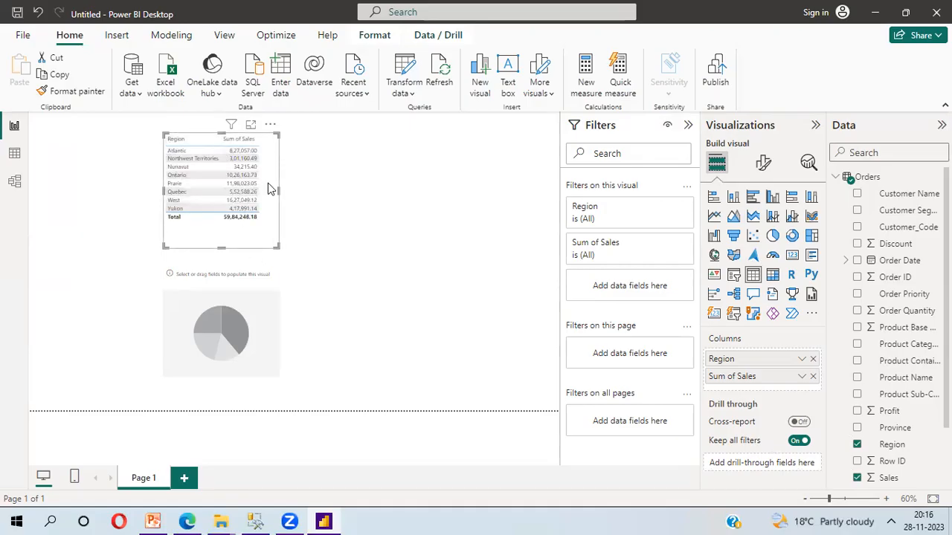
Search for the Region field and add it to the pie chart as its legend
{"action": "left_click", "coordinate": [274, 293]}
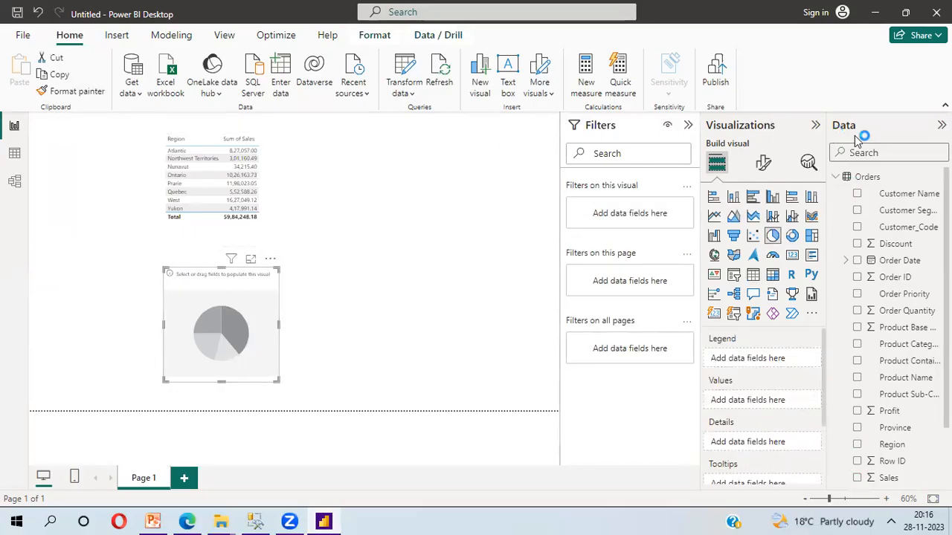
{"action": "left_click", "coordinate": [868, 152]}
{"action": "type", "text": "Region"}
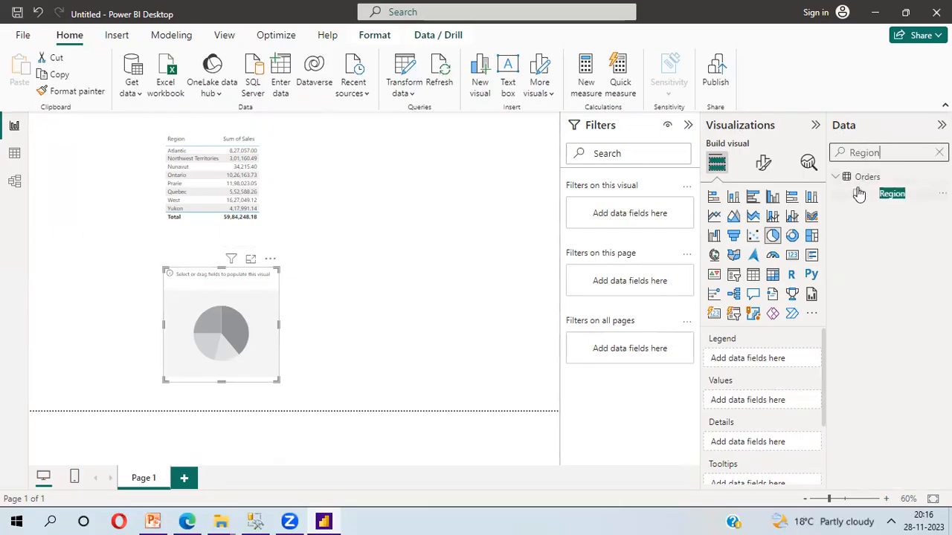
{"action": "left_click", "coordinate": [859, 196]}
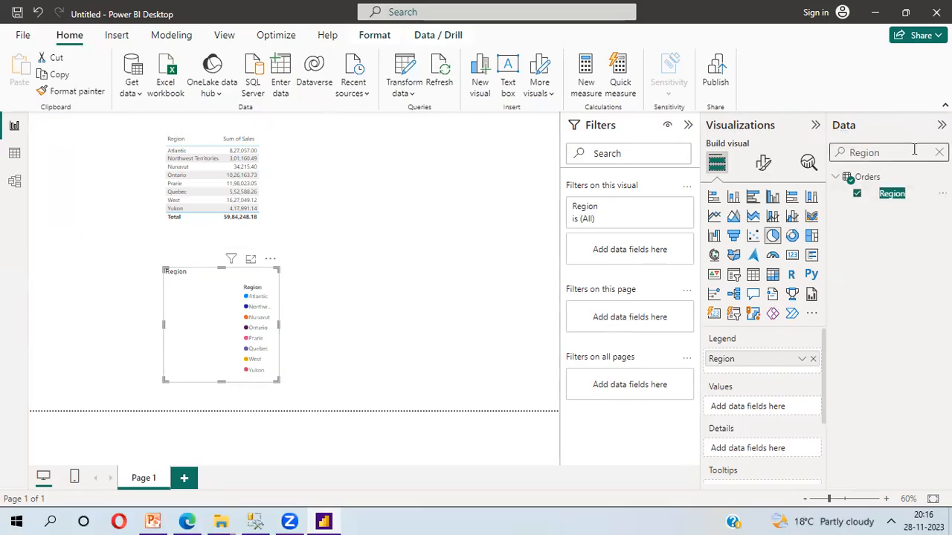
Search for the Sales field and add it to the pie chart as its values
{"action": "key", "text": "BackSpace"}
{"action": "key", "text": "BackSpace"}
{"action": "key", "text": "BackSpace"}
{"action": "key", "text": "BackSpace"}
{"action": "key", "text": "BackSpace"}
{"action": "type", "text": "Sales"}
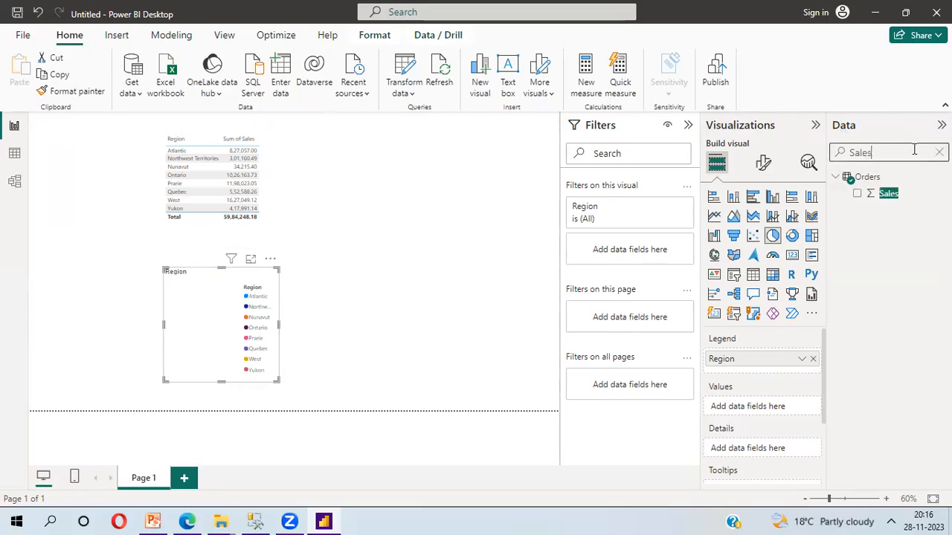
{"action": "left_click", "coordinate": [858, 194]}
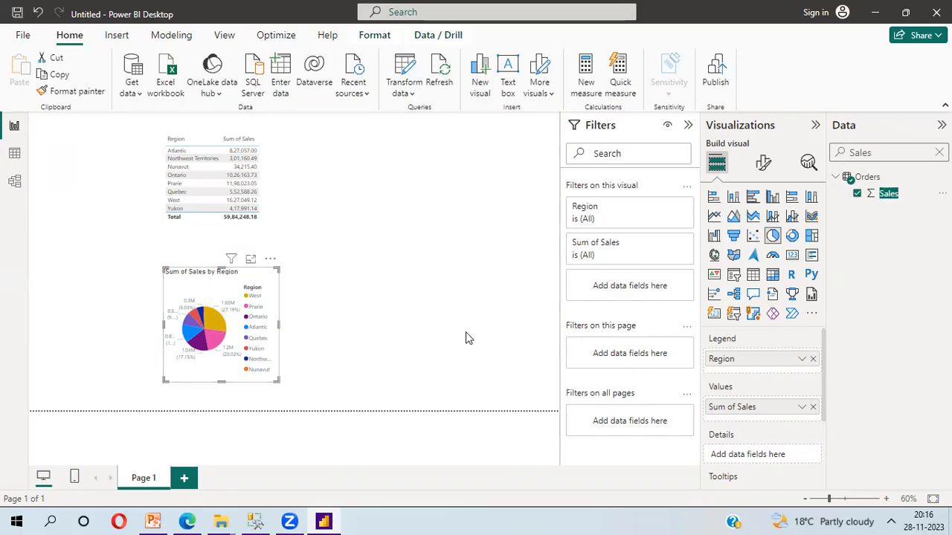
Enlarge the pie chart by widening it almost to the page's right edge and extending it up toward the table
{"action": "left_click_drag", "start_coordinate": [465, 338], "coordinate": [492, 327]}
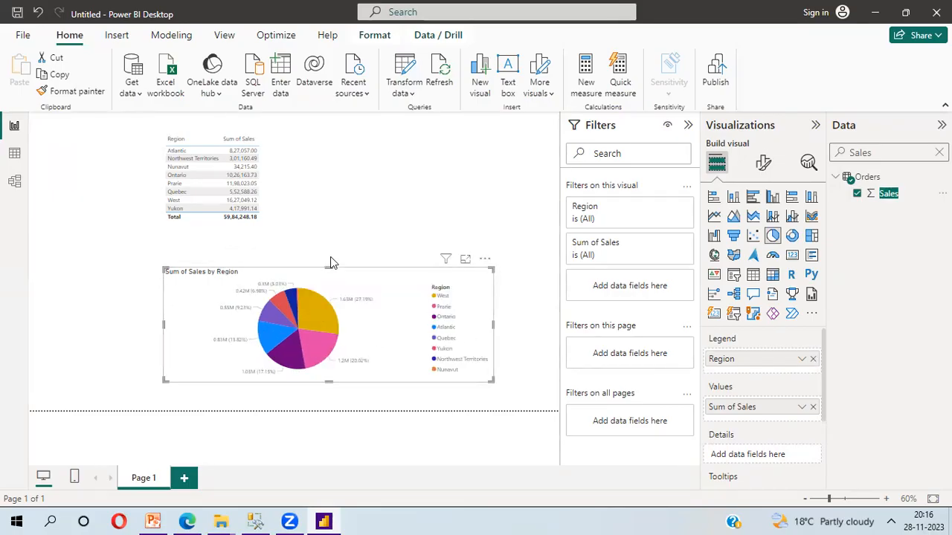
{"action": "left_click_drag", "start_coordinate": [330, 259], "coordinate": [329, 239]}
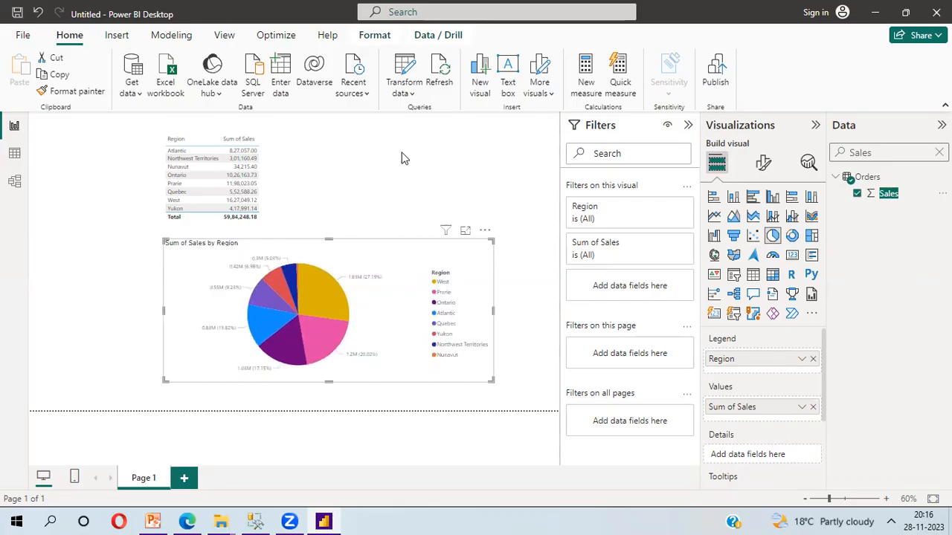
Add an empty slicer as a separate visual and place it in the page's upper-right corner
{"action": "left_click", "coordinate": [464, 165]}
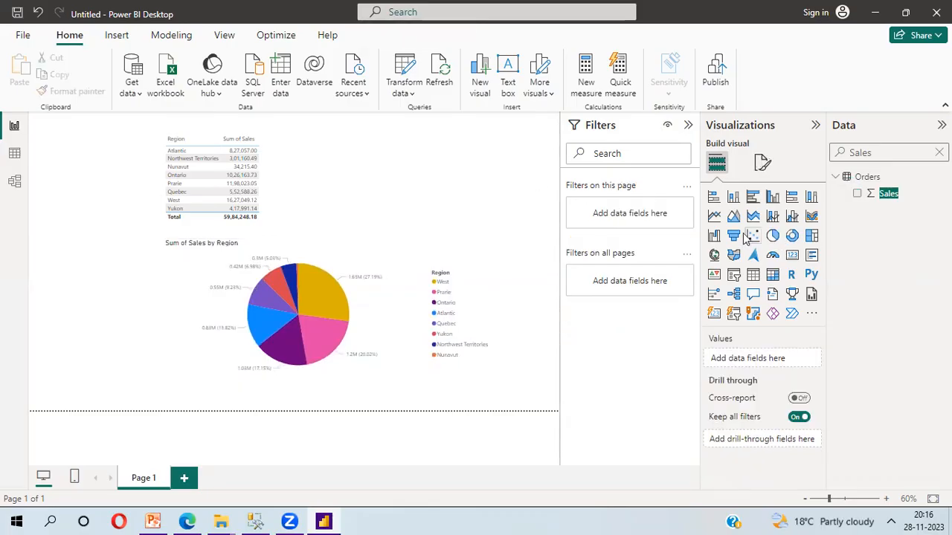
{"action": "left_click", "coordinate": [721, 269]}
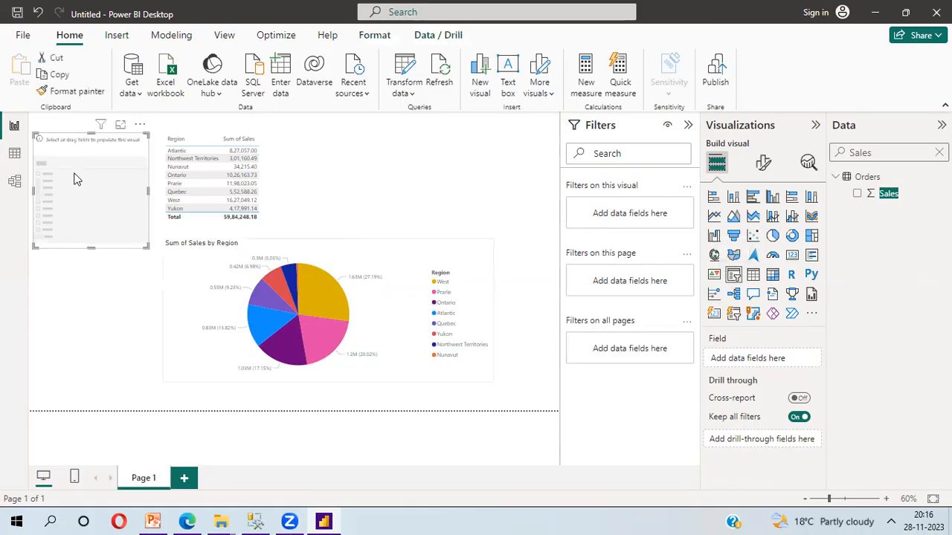
{"action": "left_click_drag", "start_coordinate": [74, 179], "coordinate": [542, 133]}
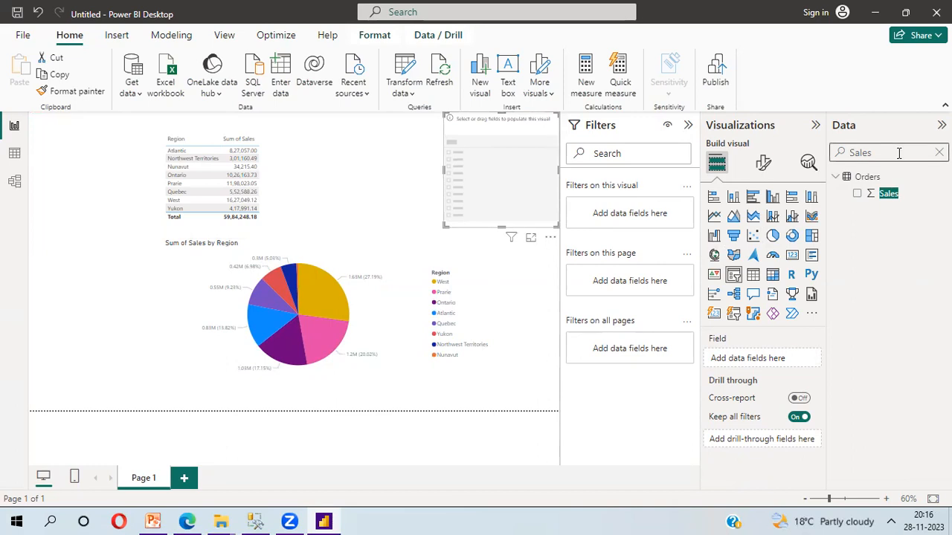
Replace the Sales field search with "Order Dat" and add the Order Date field to the slicer
{"action": "key", "text": "BackSpace"}
{"action": "key", "text": "BackSpace"}
{"action": "key", "text": "BackSpace"}
{"action": "key", "text": "BackSpace"}
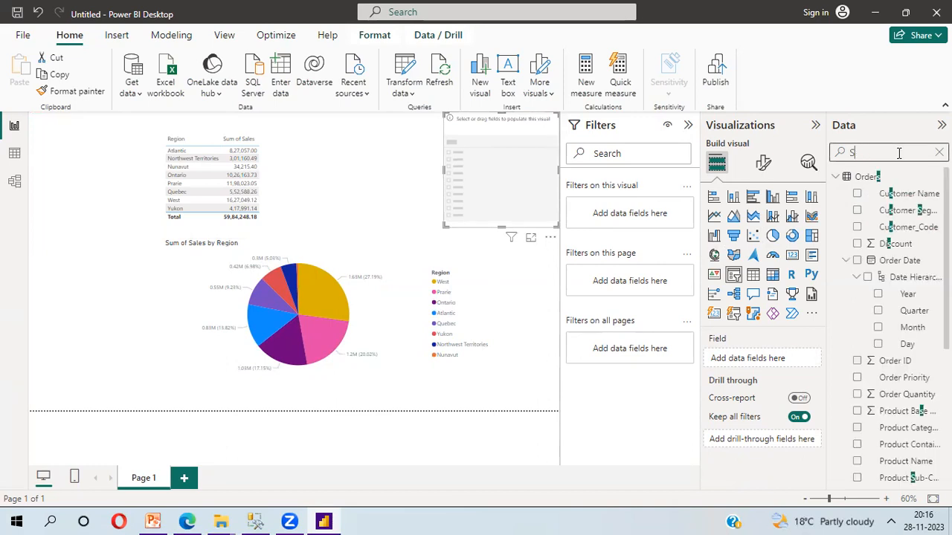
{"action": "key", "text": "BackSpace"}
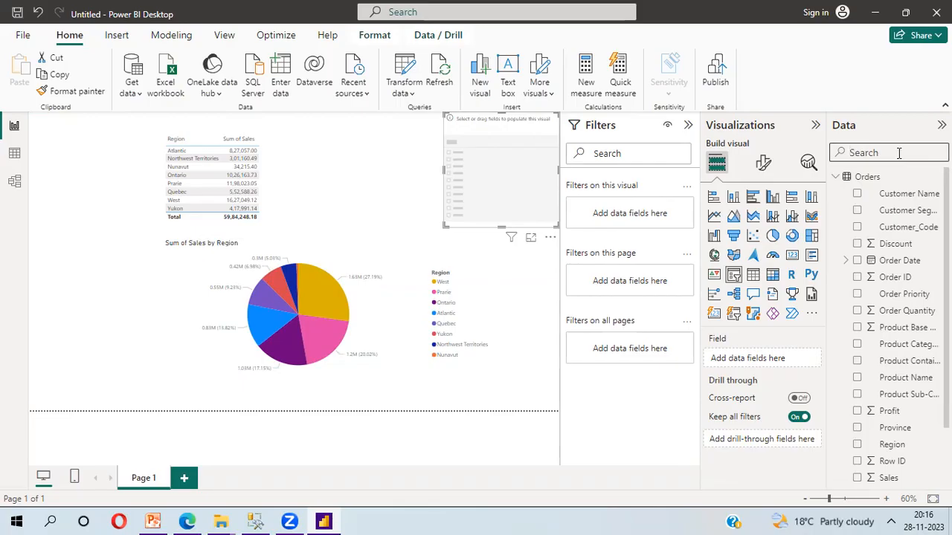
{"action": "type", "text": "Order"}
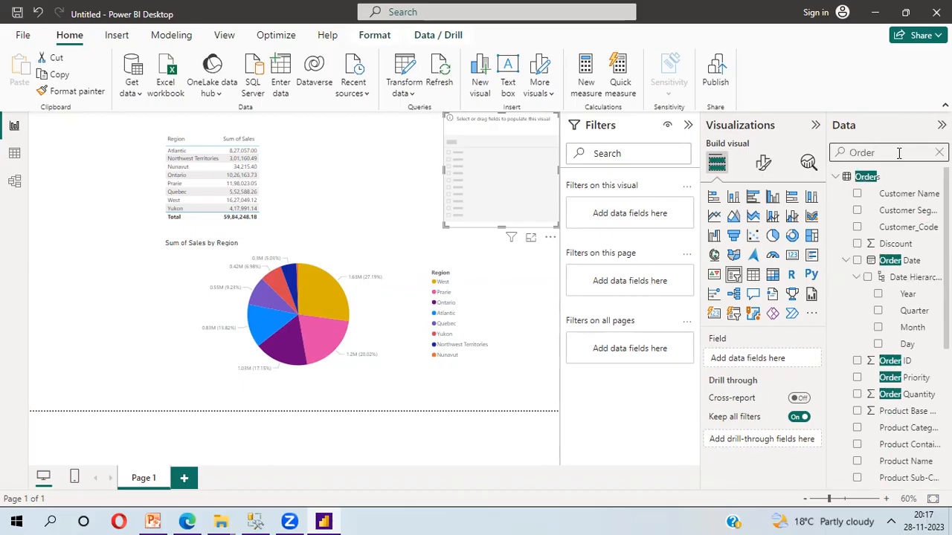
{"action": "type", "text": " Dat"}
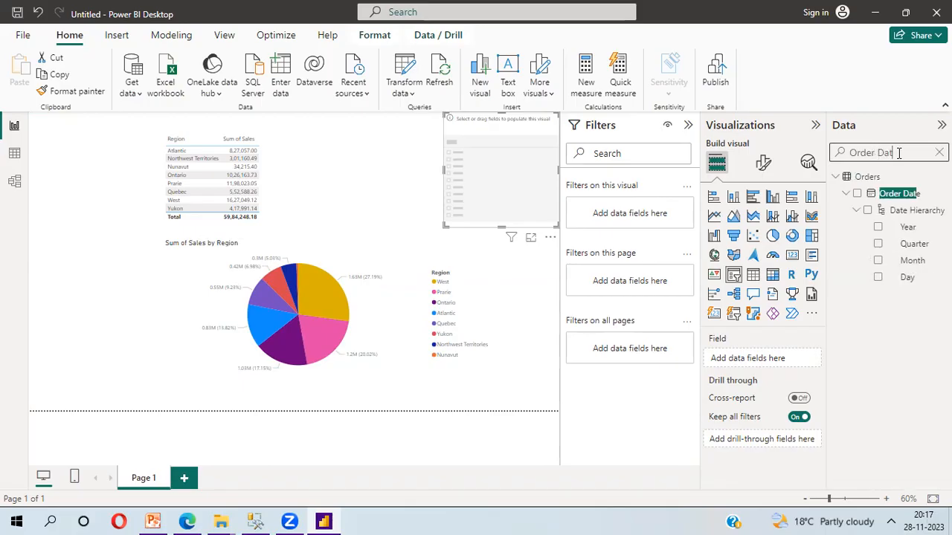
{"action": "left_click", "coordinate": [858, 194]}
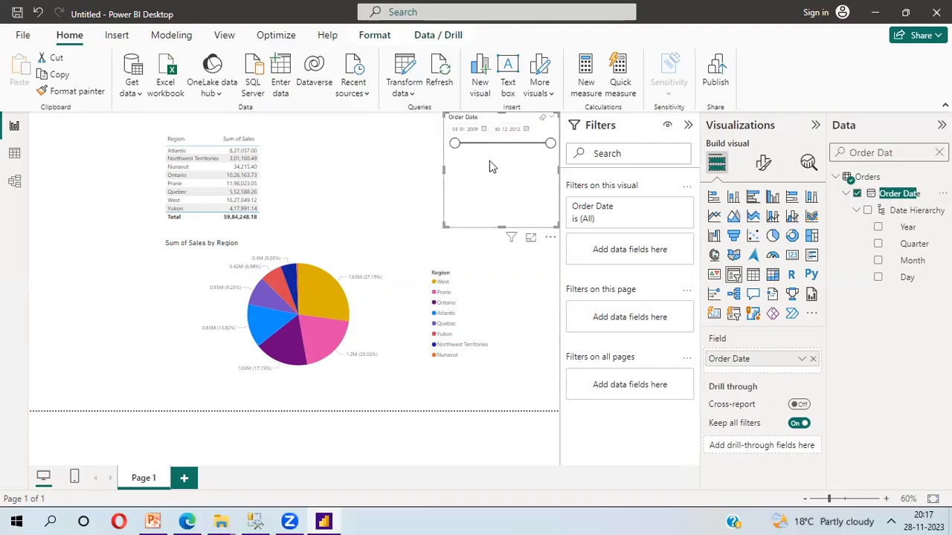
Replace Order Date in the slicer with Year from its date hierarchy, and reduce the slicer's height
{"action": "left_click", "coordinate": [814, 359]}
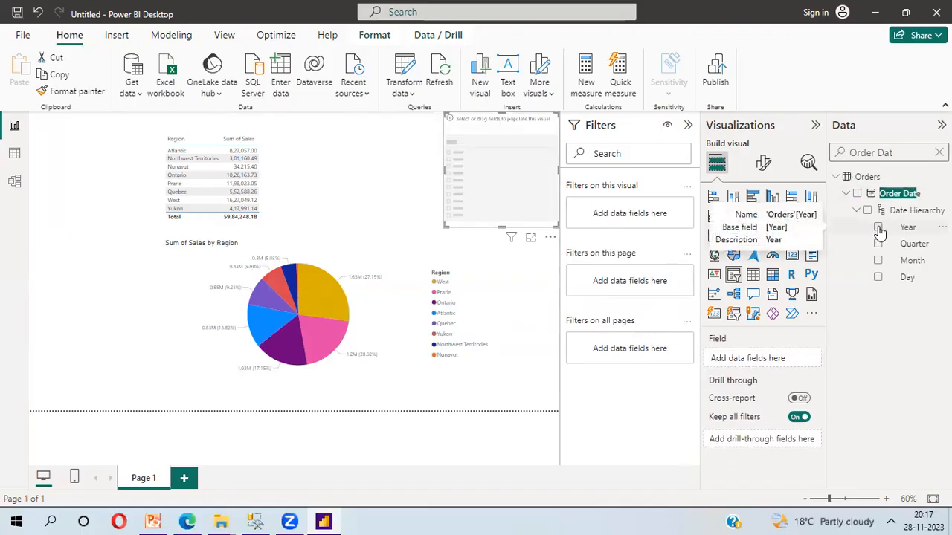
{"action": "left_click", "coordinate": [878, 228]}
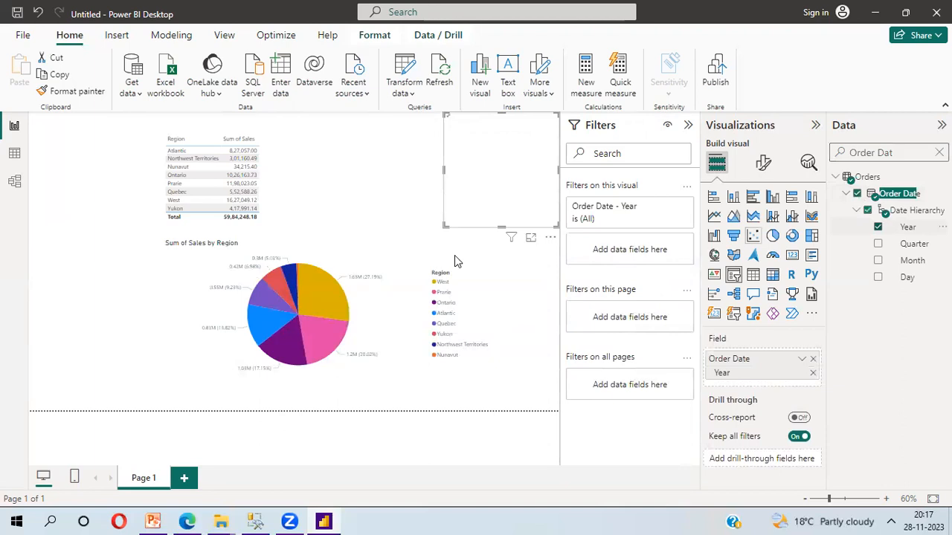
{"action": "left_click_drag", "start_coordinate": [503, 225], "coordinate": [507, 180]}
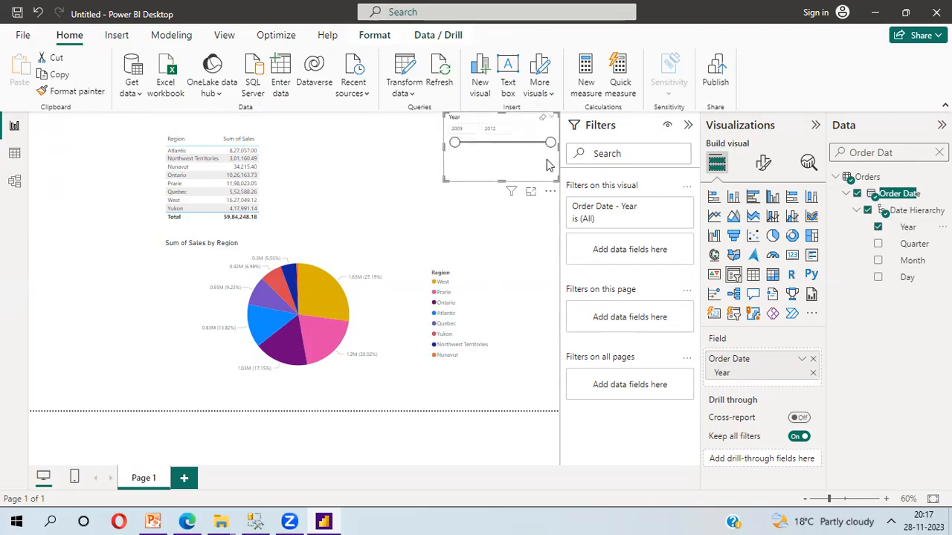
Set the Year slicer's style to Tile
{"action": "left_click", "coordinate": [764, 165]}
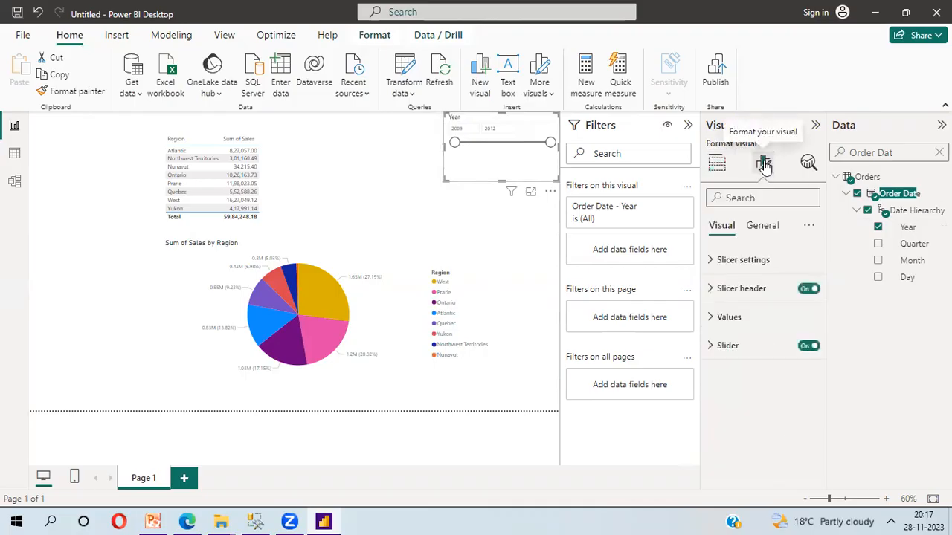
{"action": "left_click", "coordinate": [708, 260]}
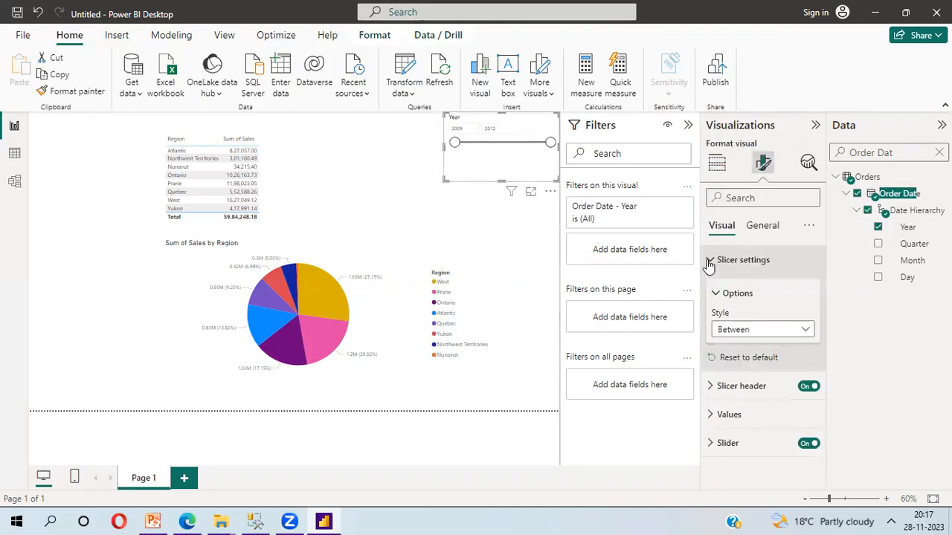
{"action": "left_click", "coordinate": [806, 331]}
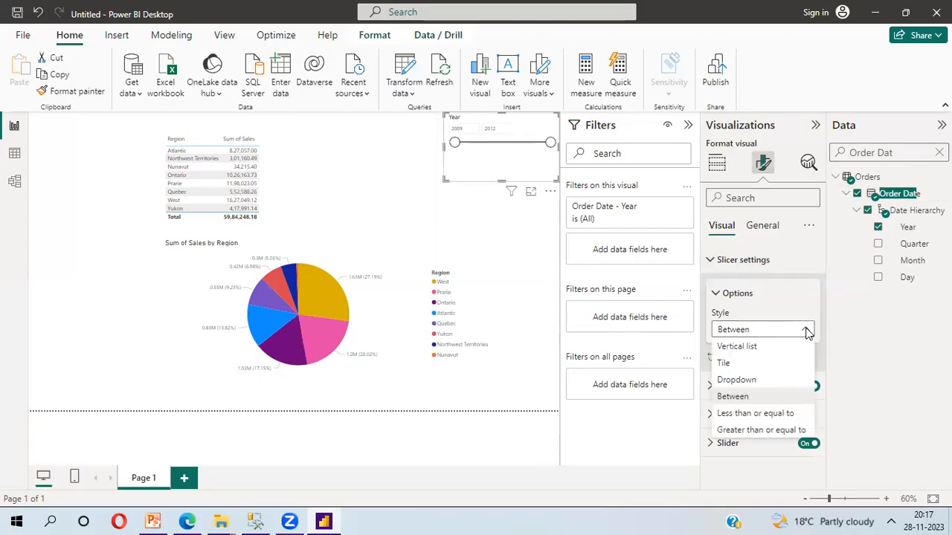
{"action": "left_click", "coordinate": [736, 368]}
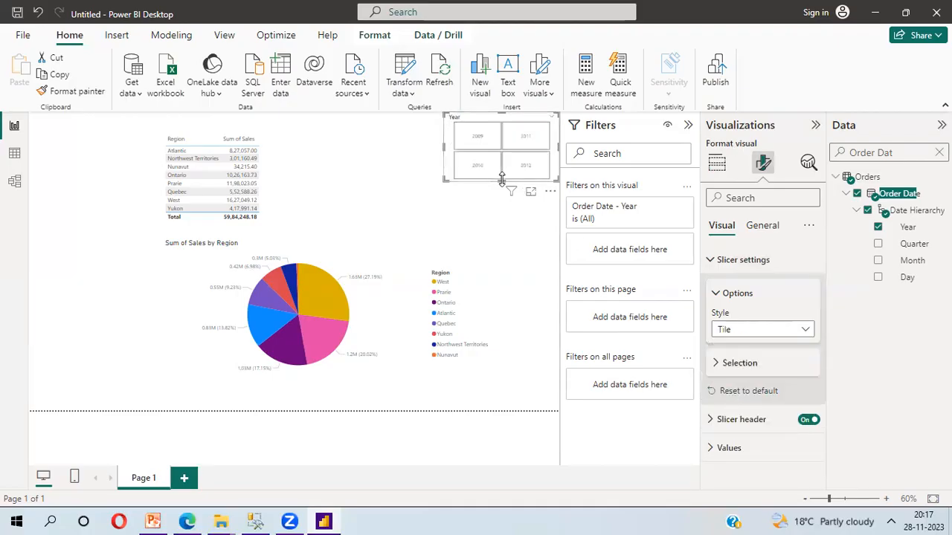
Set the Year slicer's style to Dropdown and shrink its height to fit the single selection row
{"action": "left_click", "coordinate": [807, 335]}
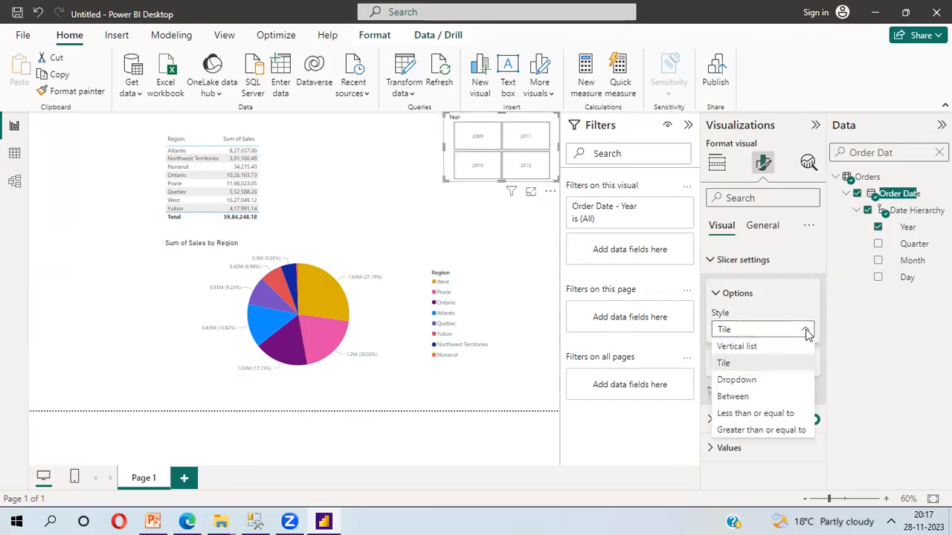
{"action": "left_click", "coordinate": [735, 381]}
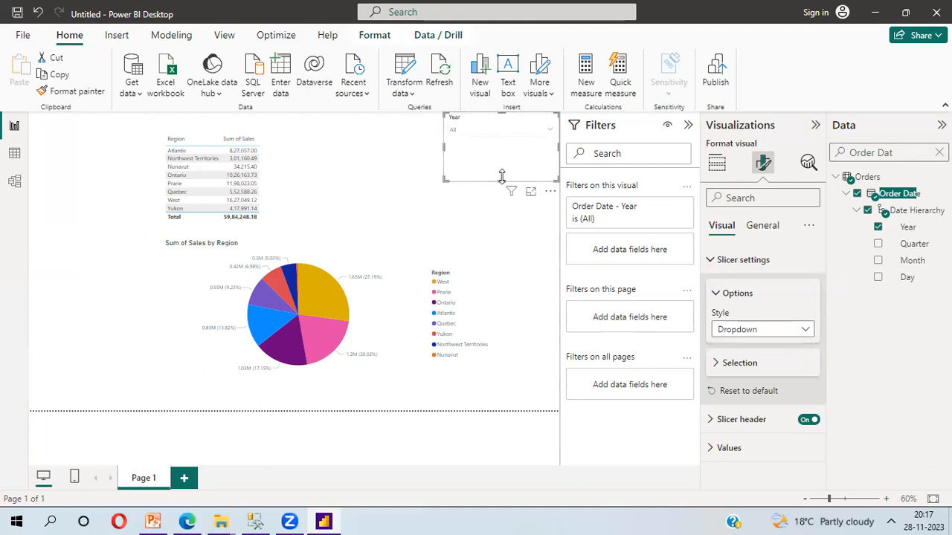
{"action": "left_click_drag", "start_coordinate": [501, 180], "coordinate": [500, 143]}
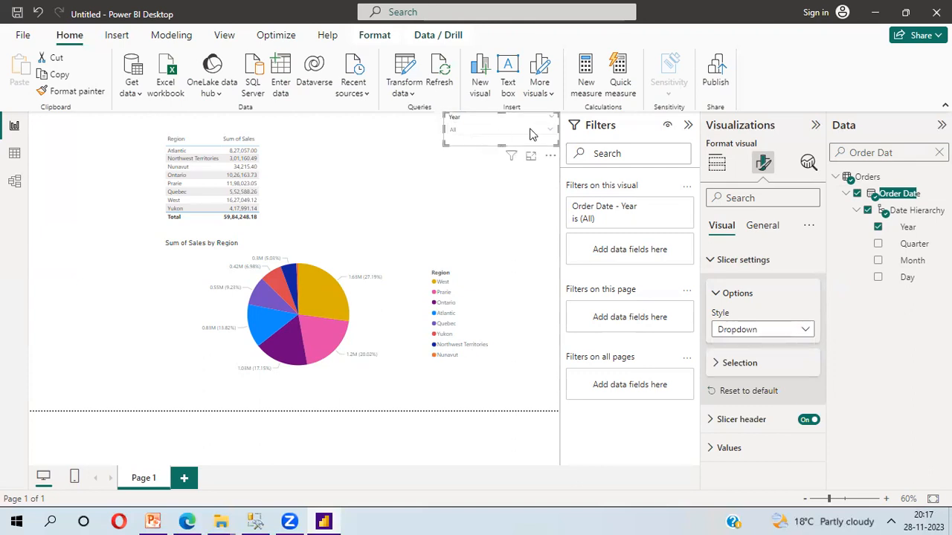
Filter the report page to 2009 with the Year slicer
{"action": "left_click", "coordinate": [550, 131]}
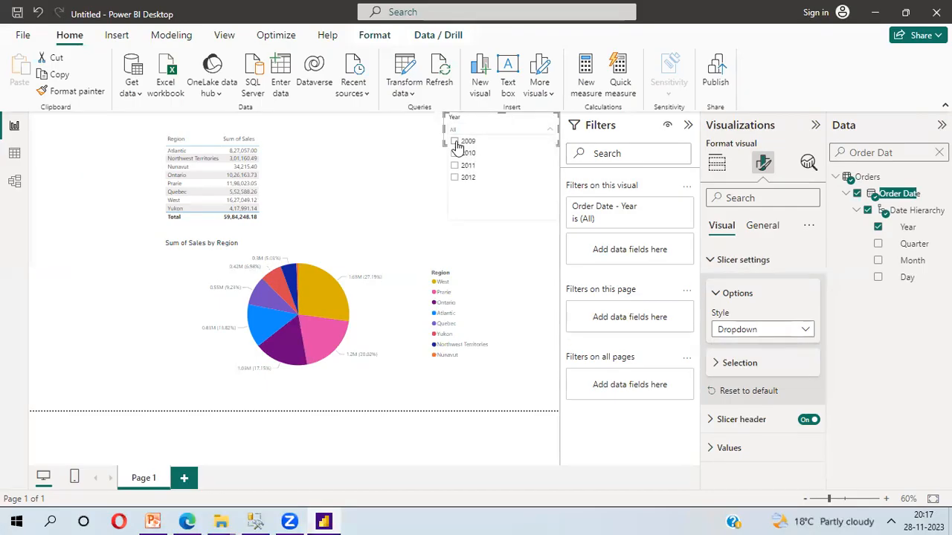
{"action": "left_click", "coordinate": [455, 142]}
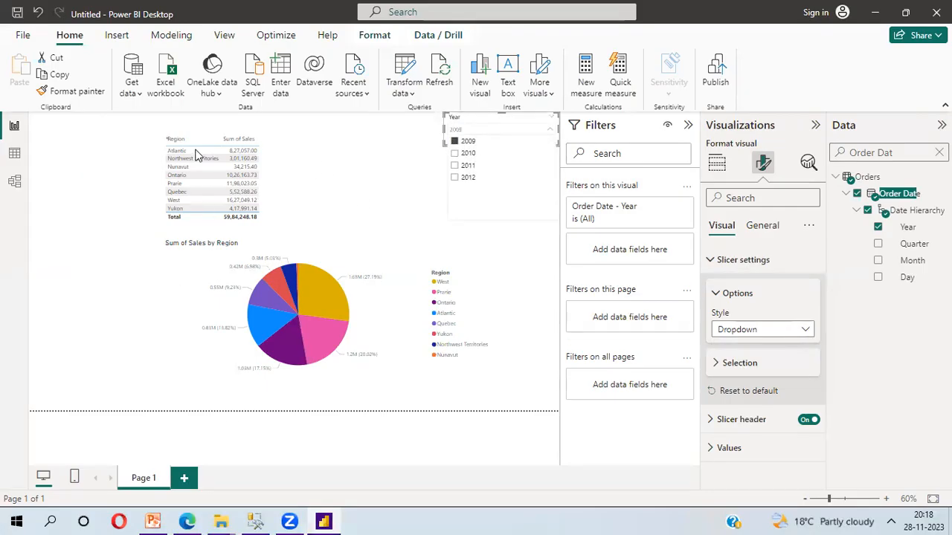